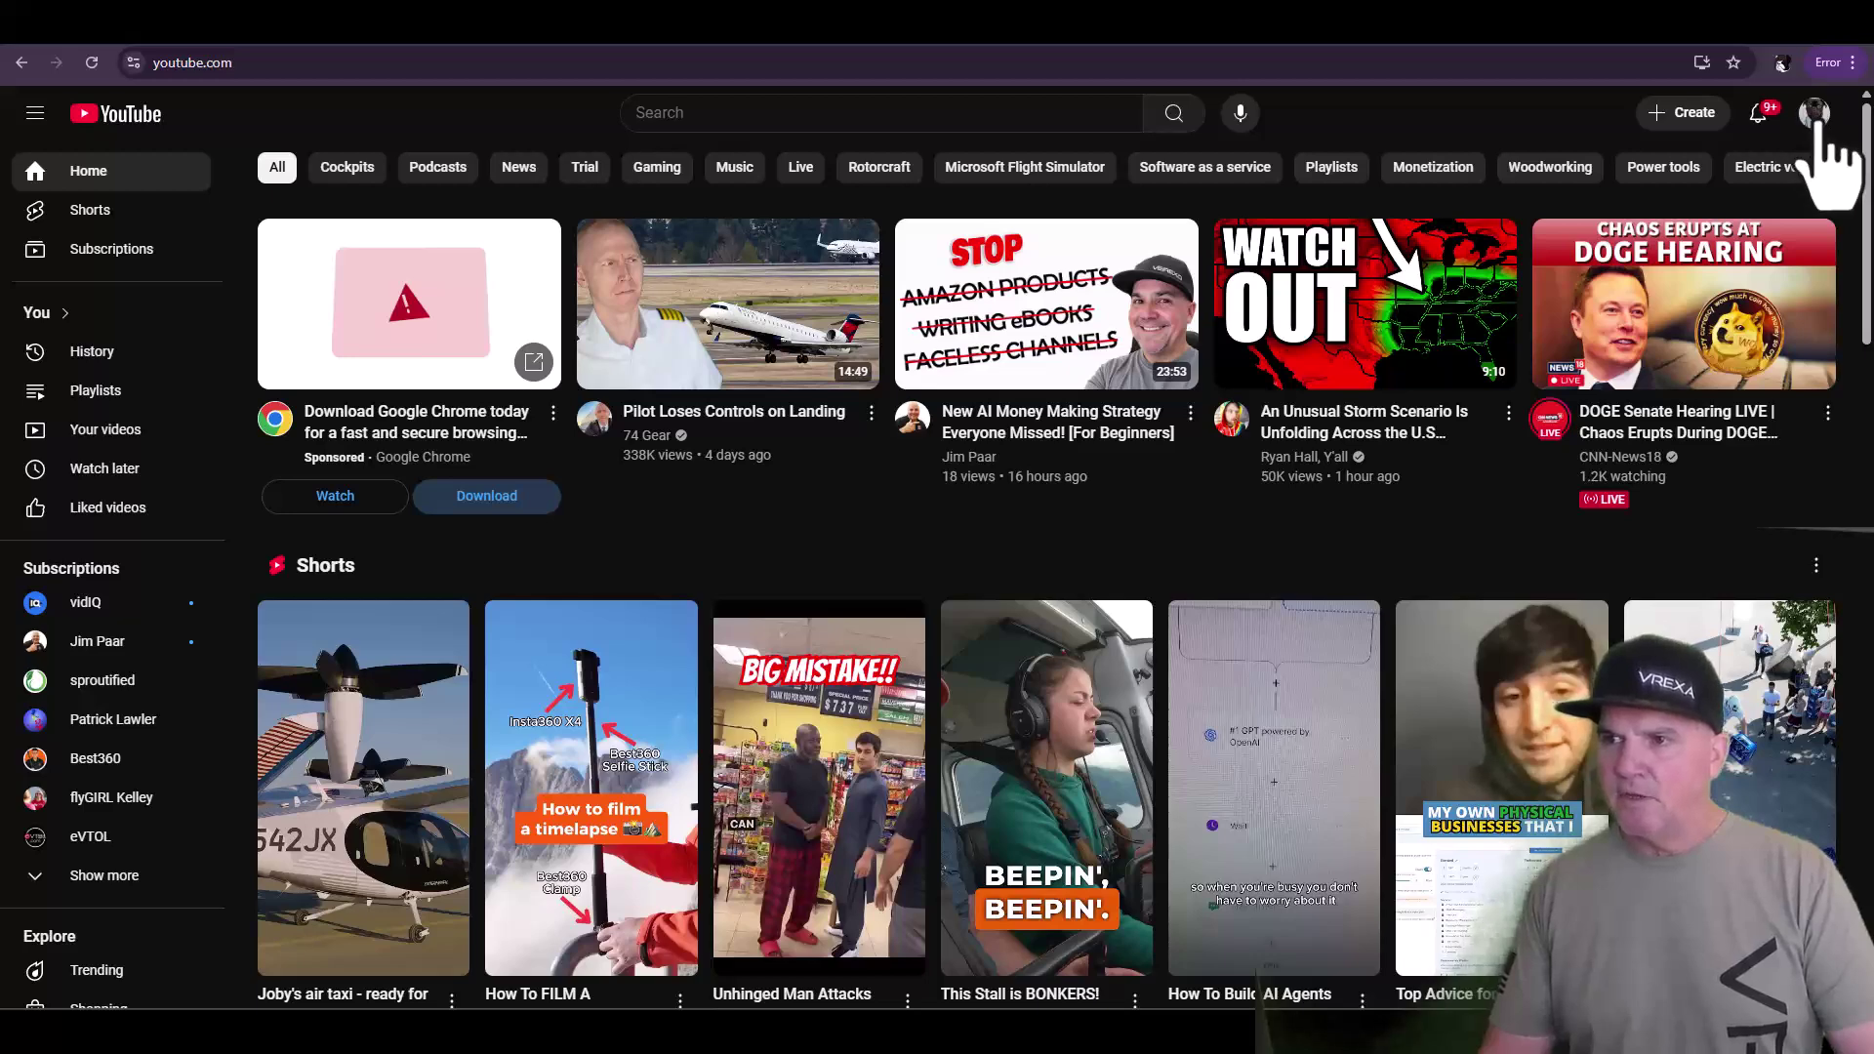
Step: Go to YouTube Studio through the profile avatar's account menu
left_click(1816, 113)
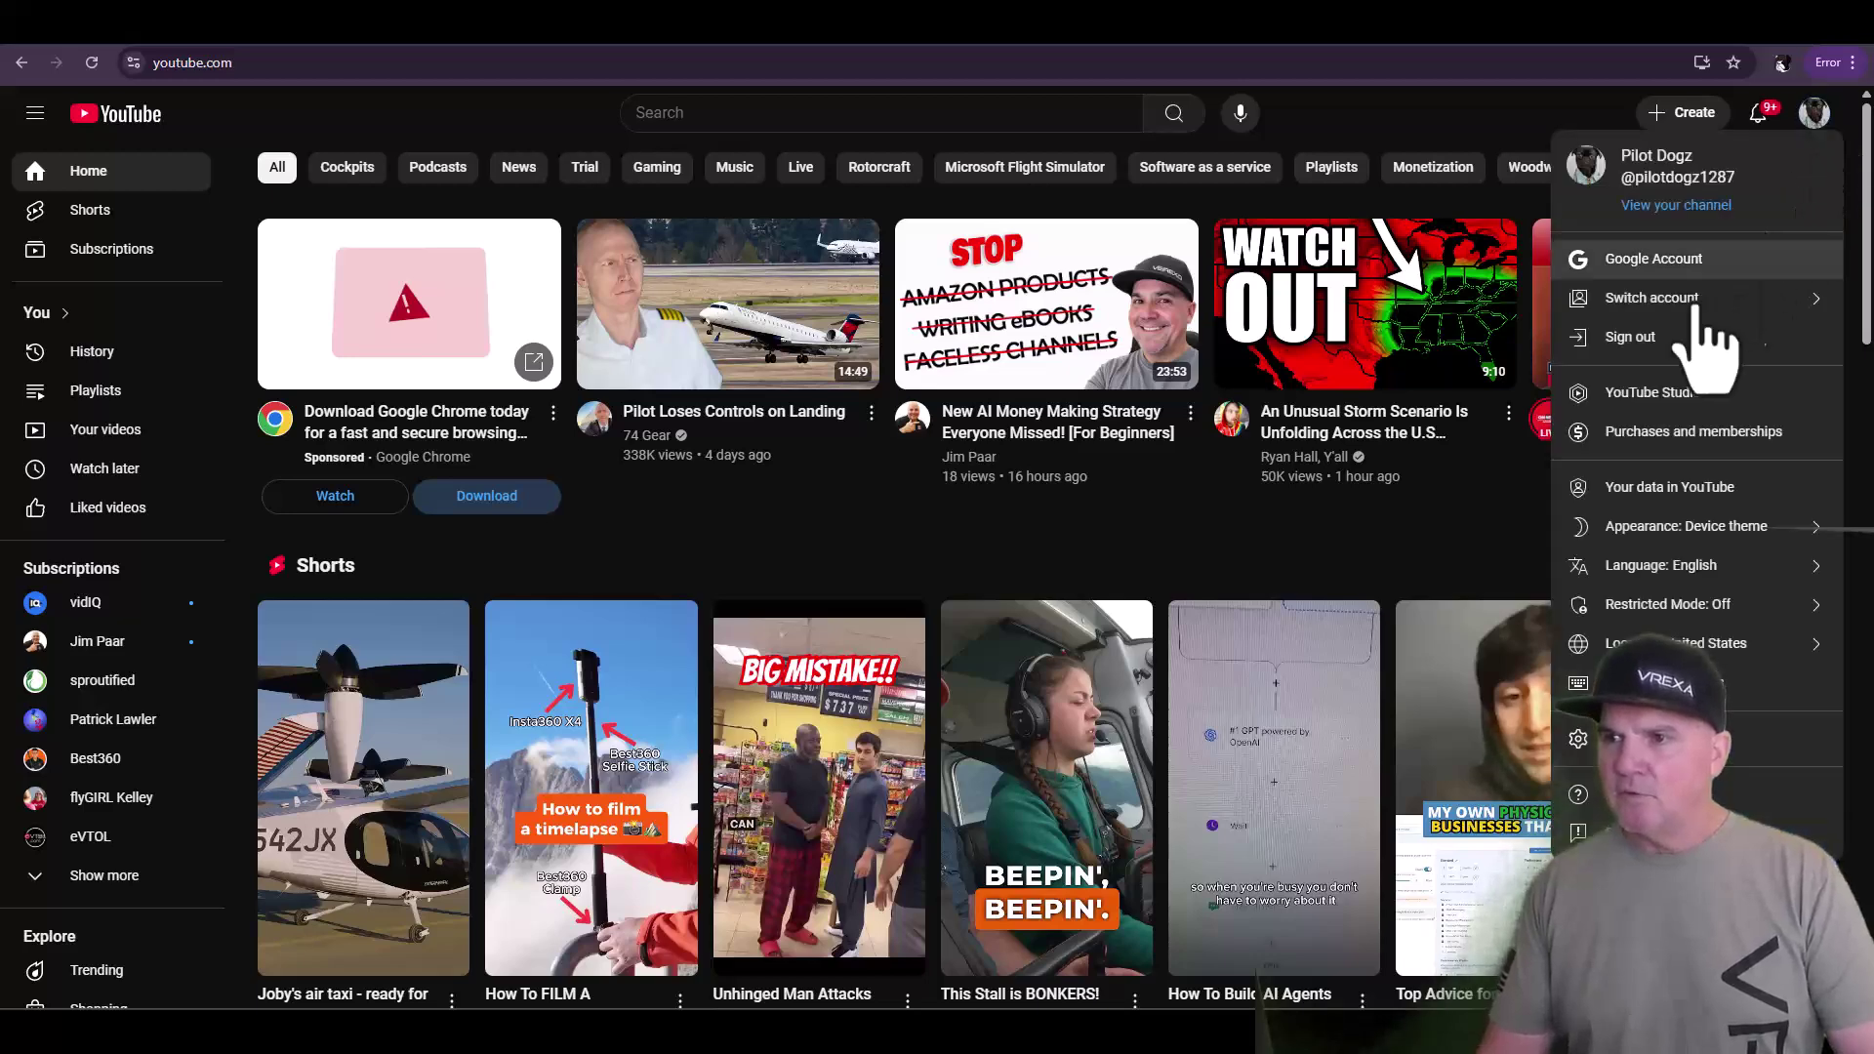
left_click(1669, 396)
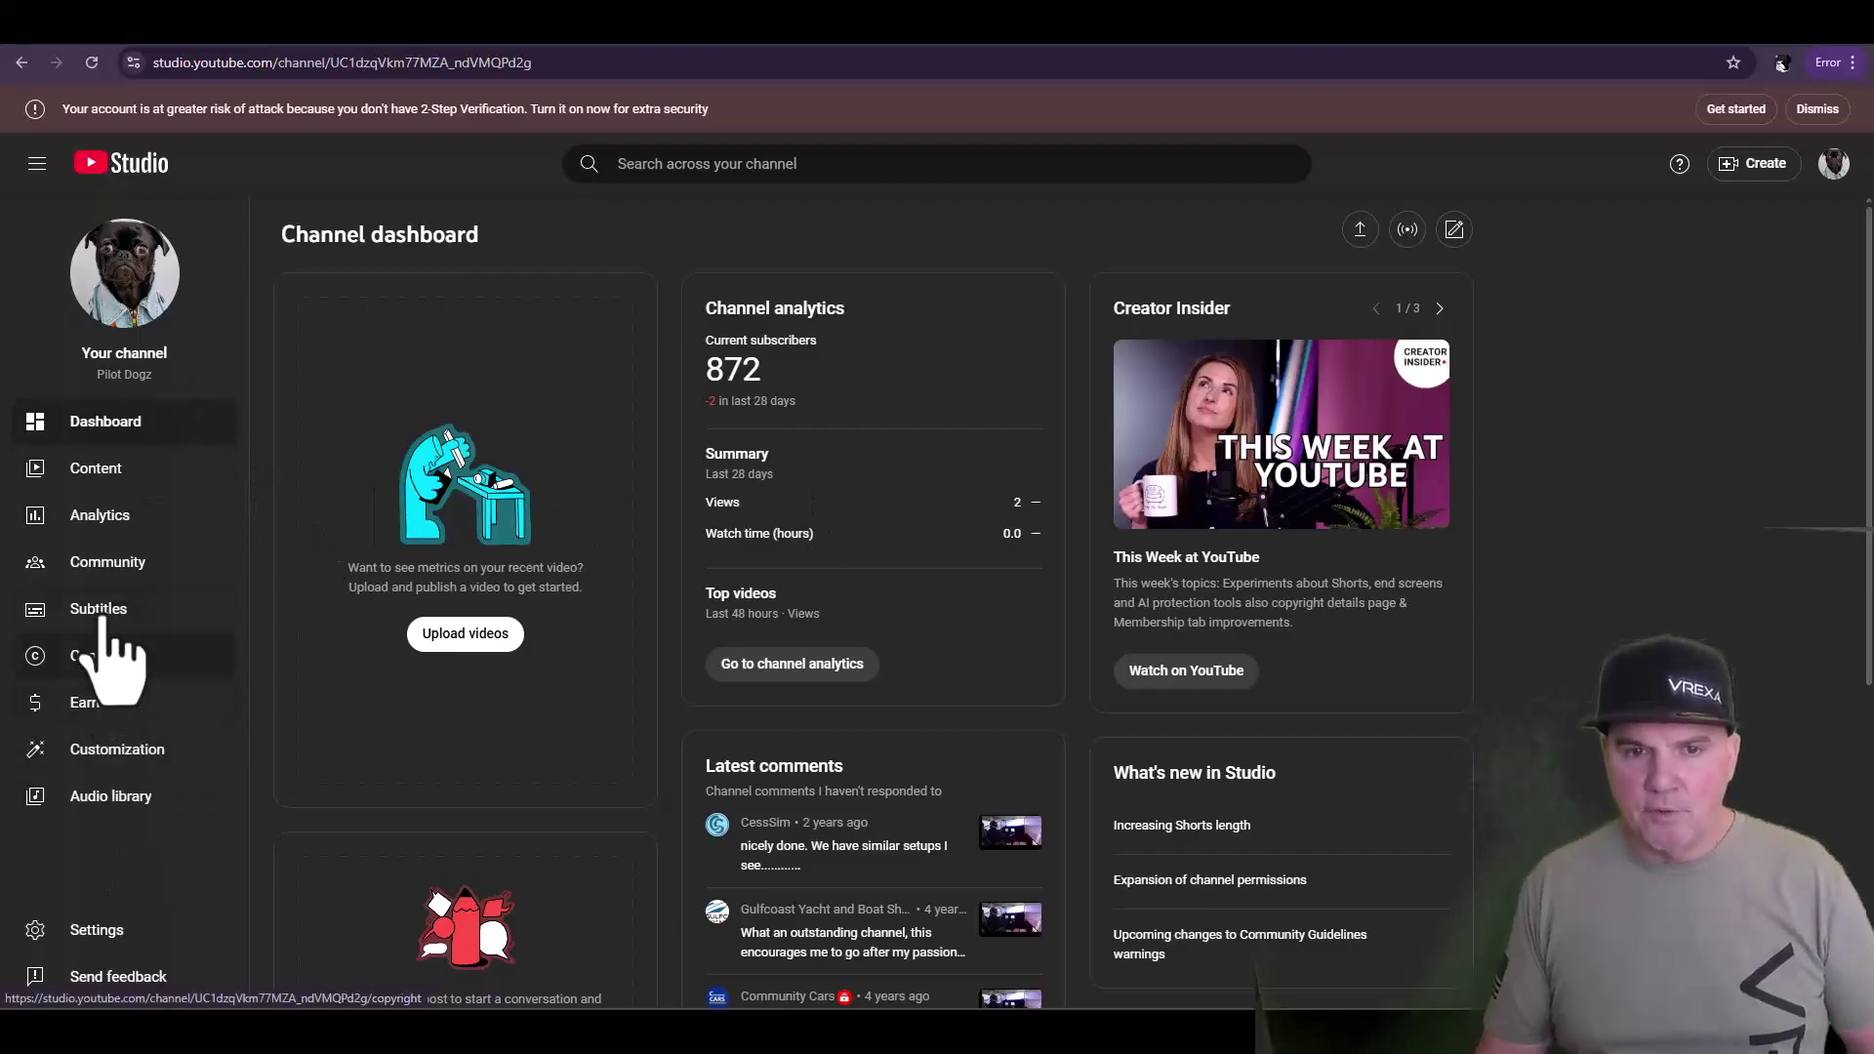
Step: Switch to the Audio library from the left sidebar
left_click(110, 797)
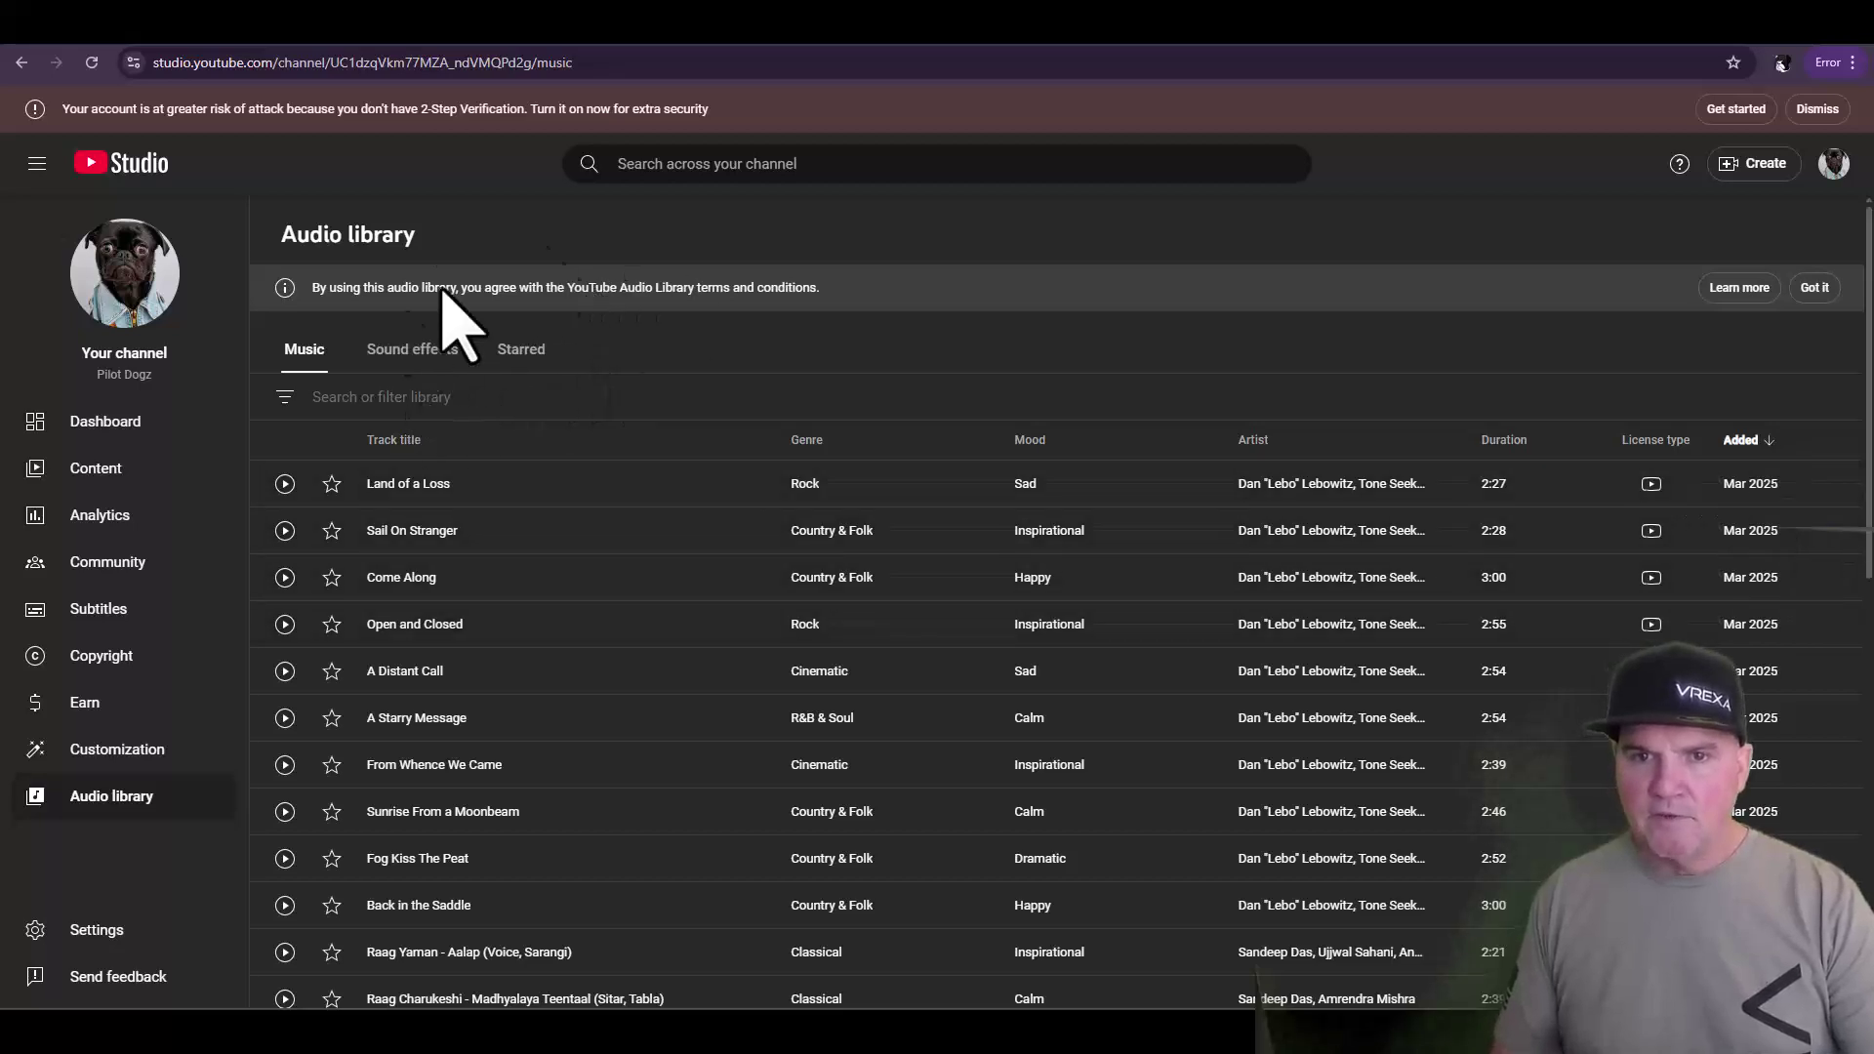
left_click(494, 396)
type("rock")
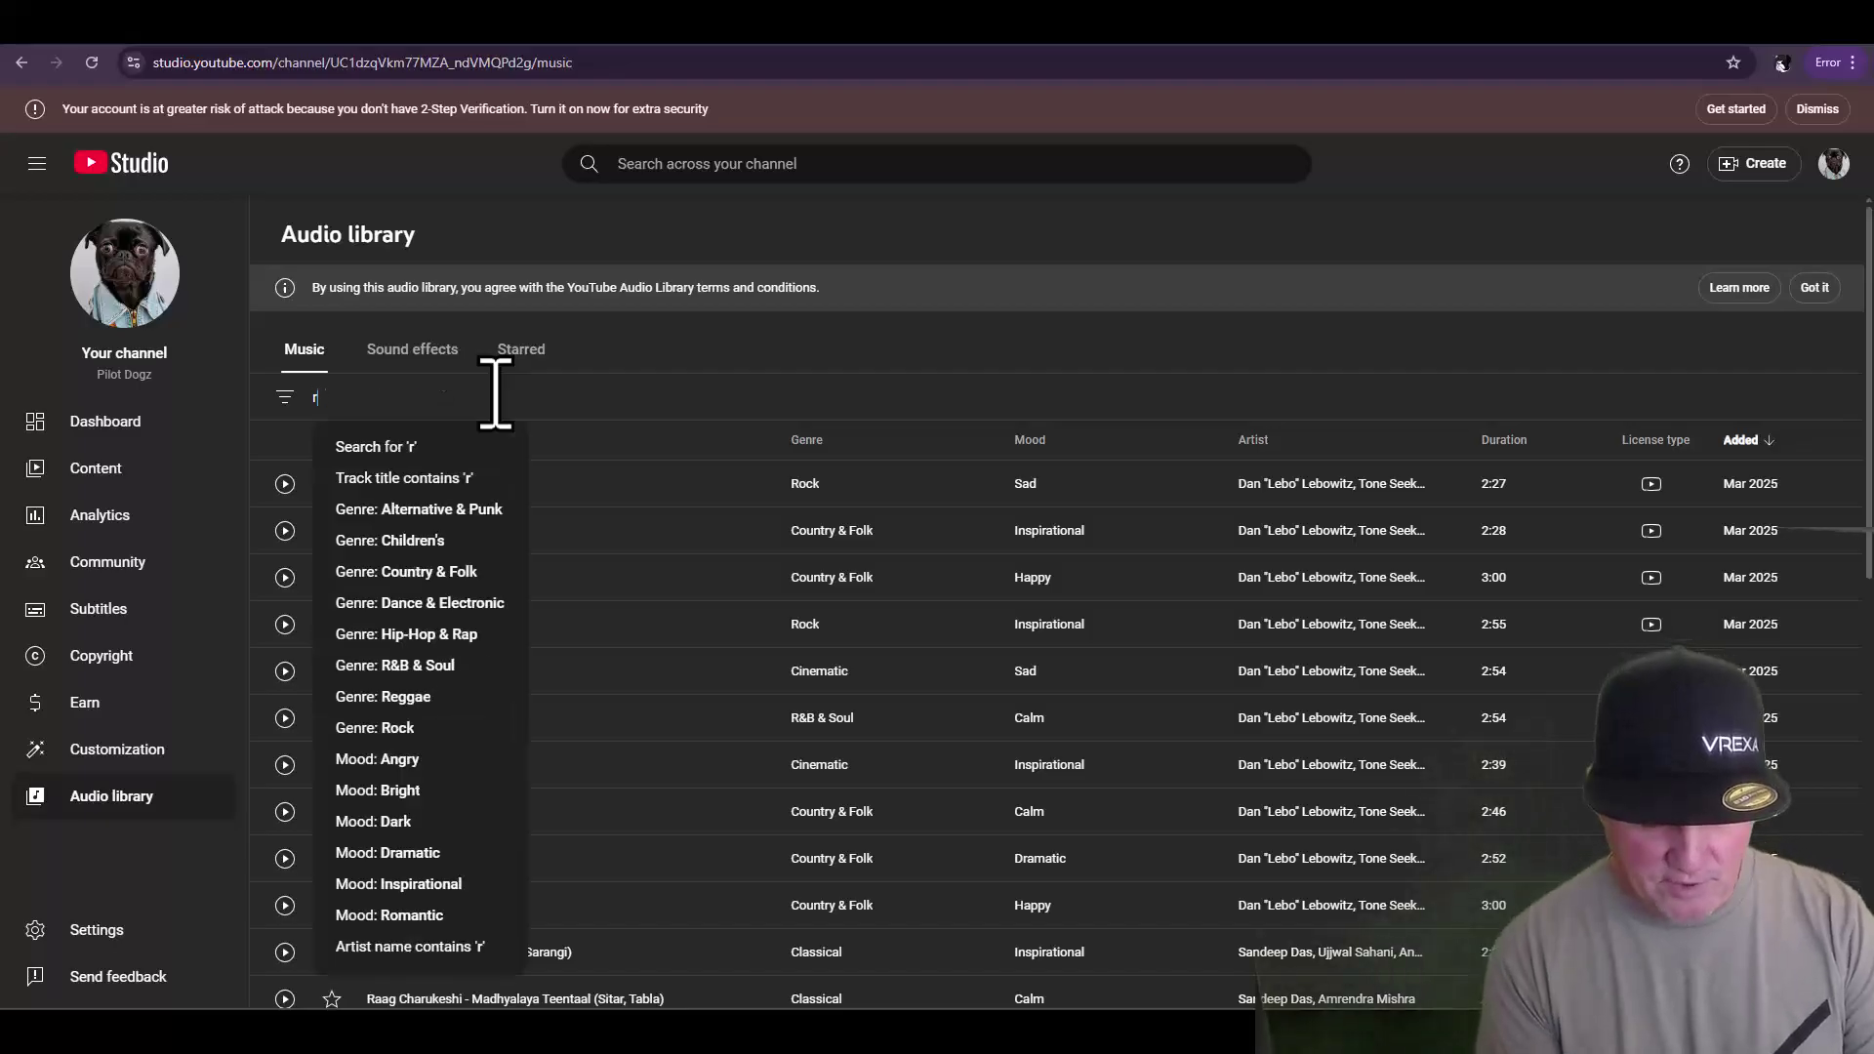
key("Return")
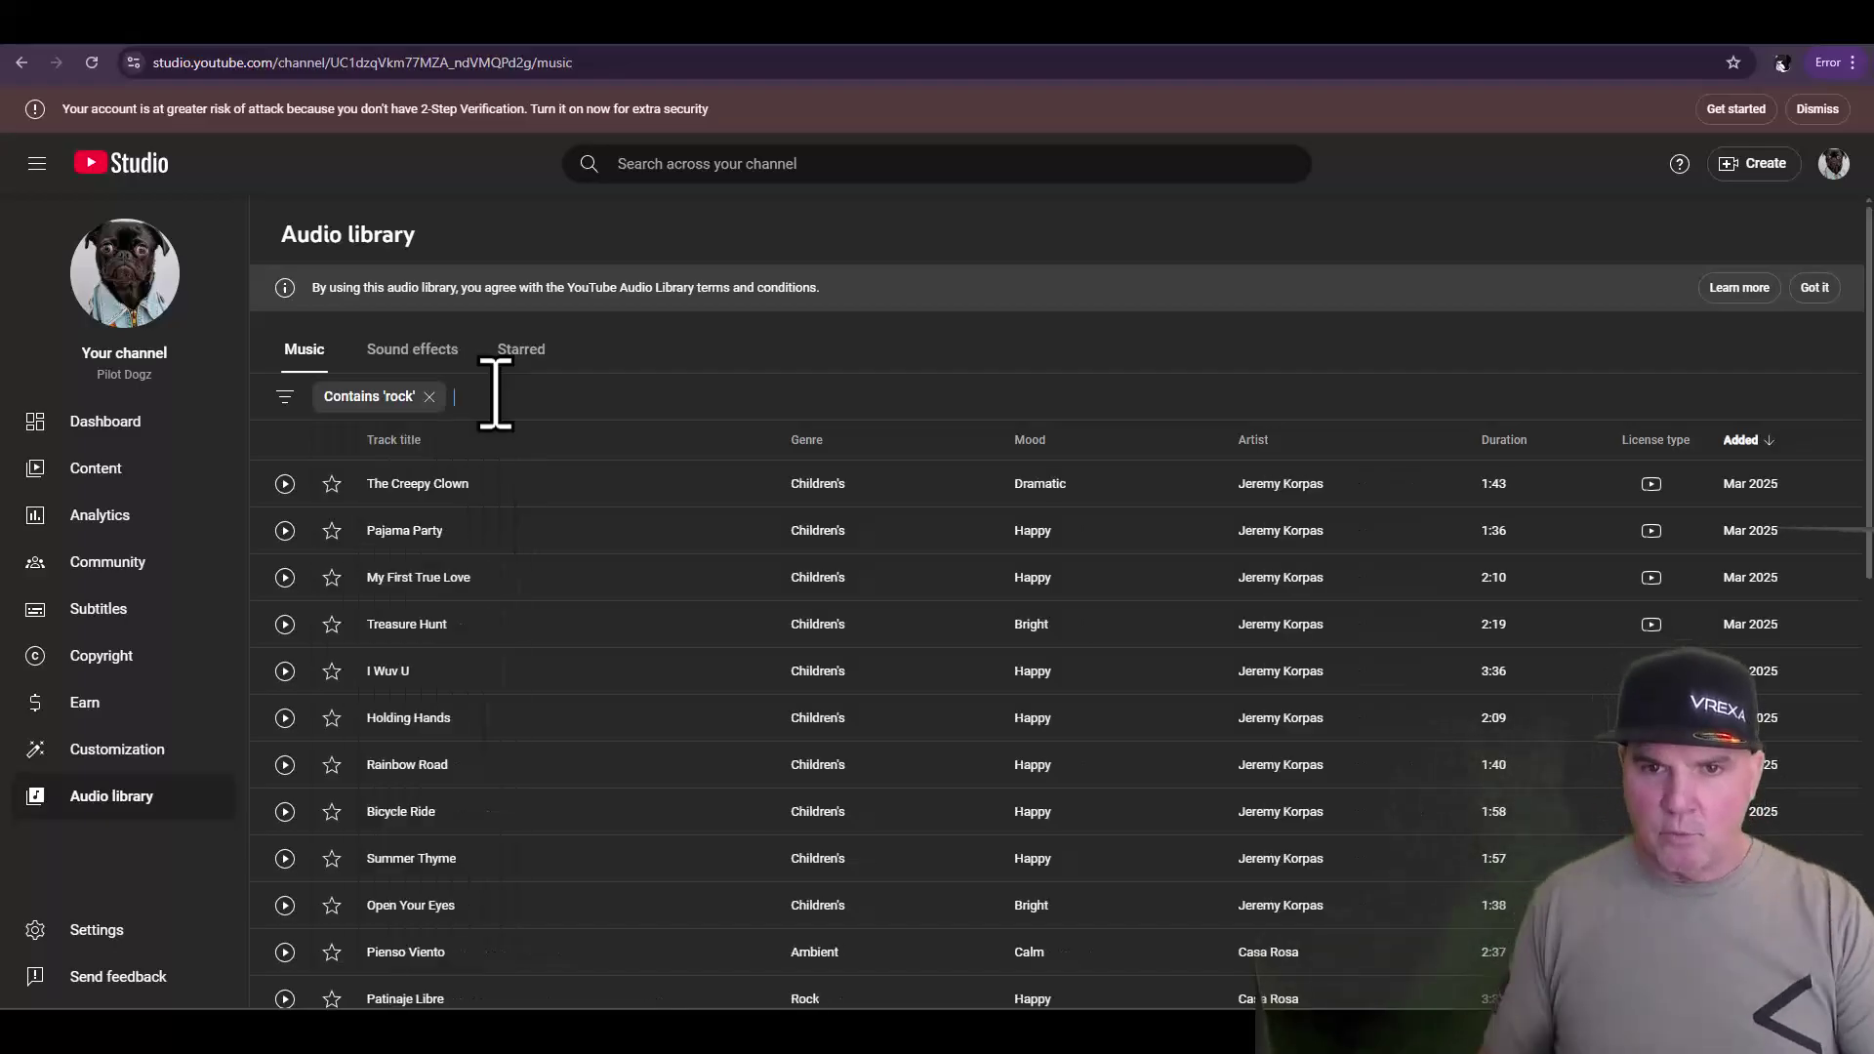
mouse_move(733, 531)
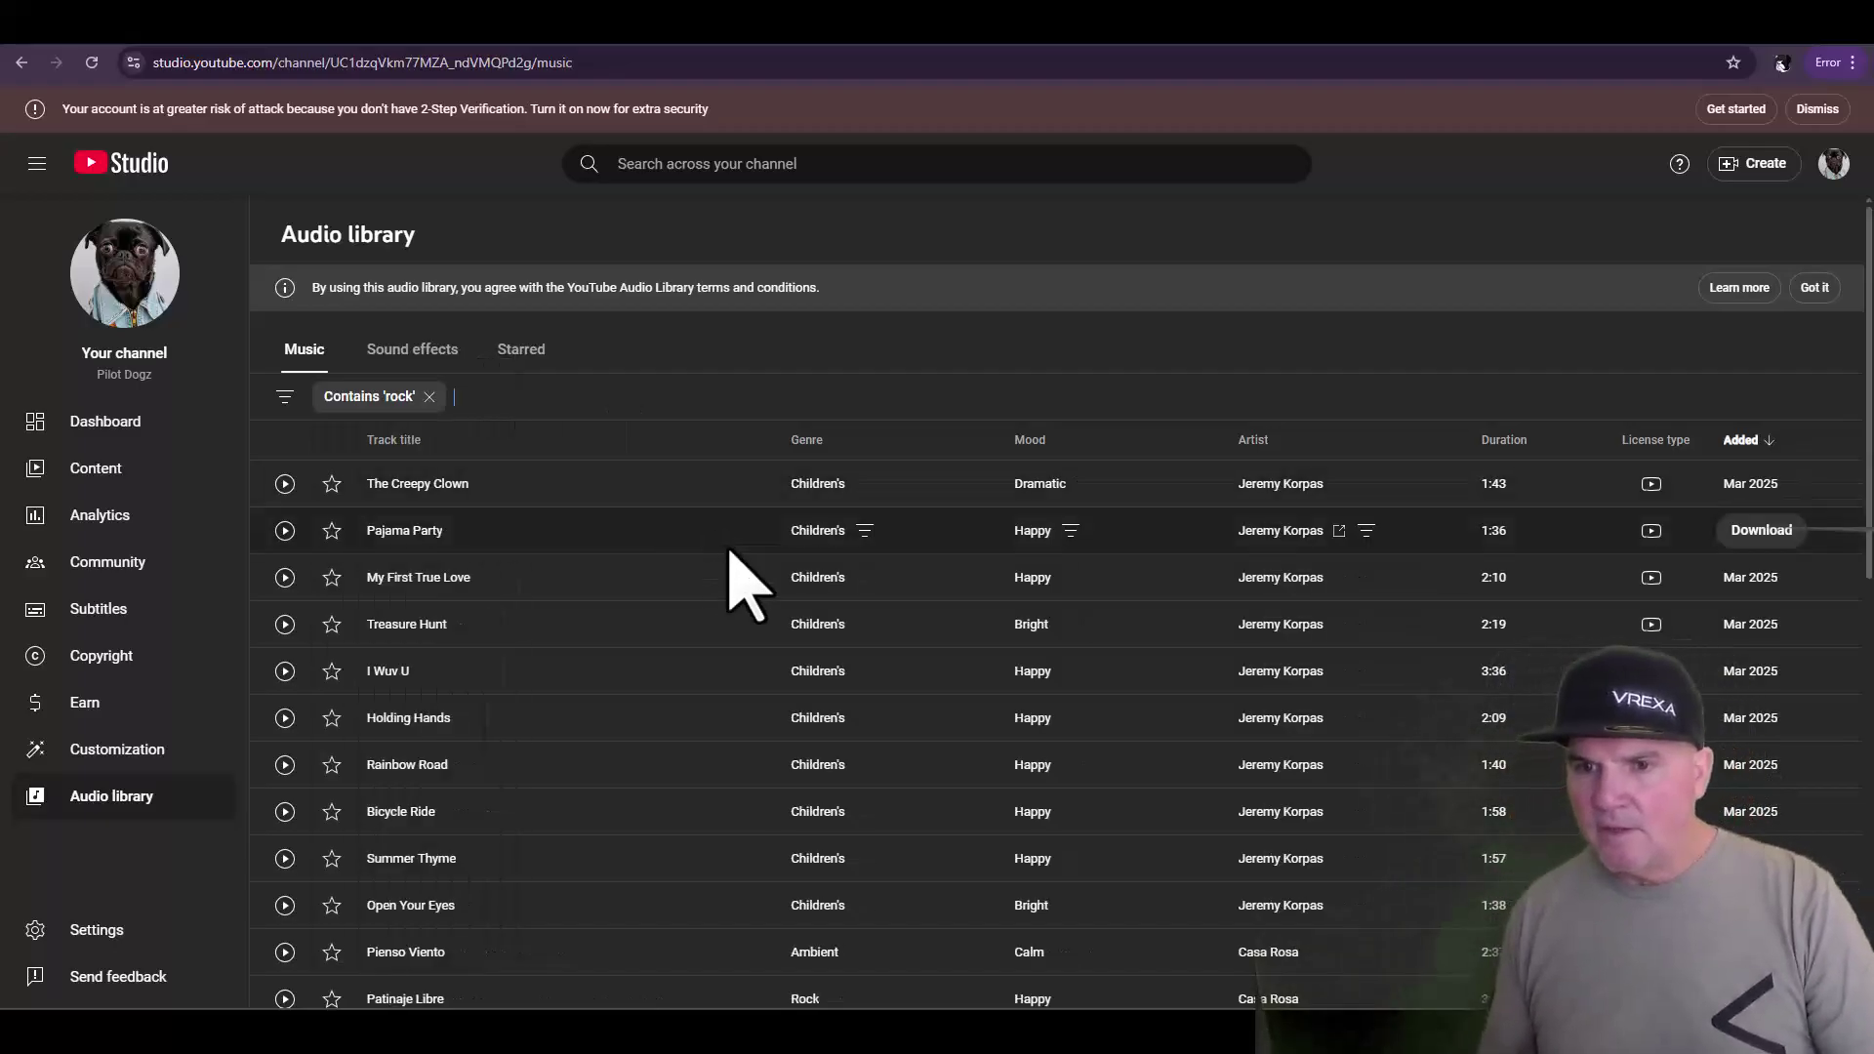
left_click(430, 397)
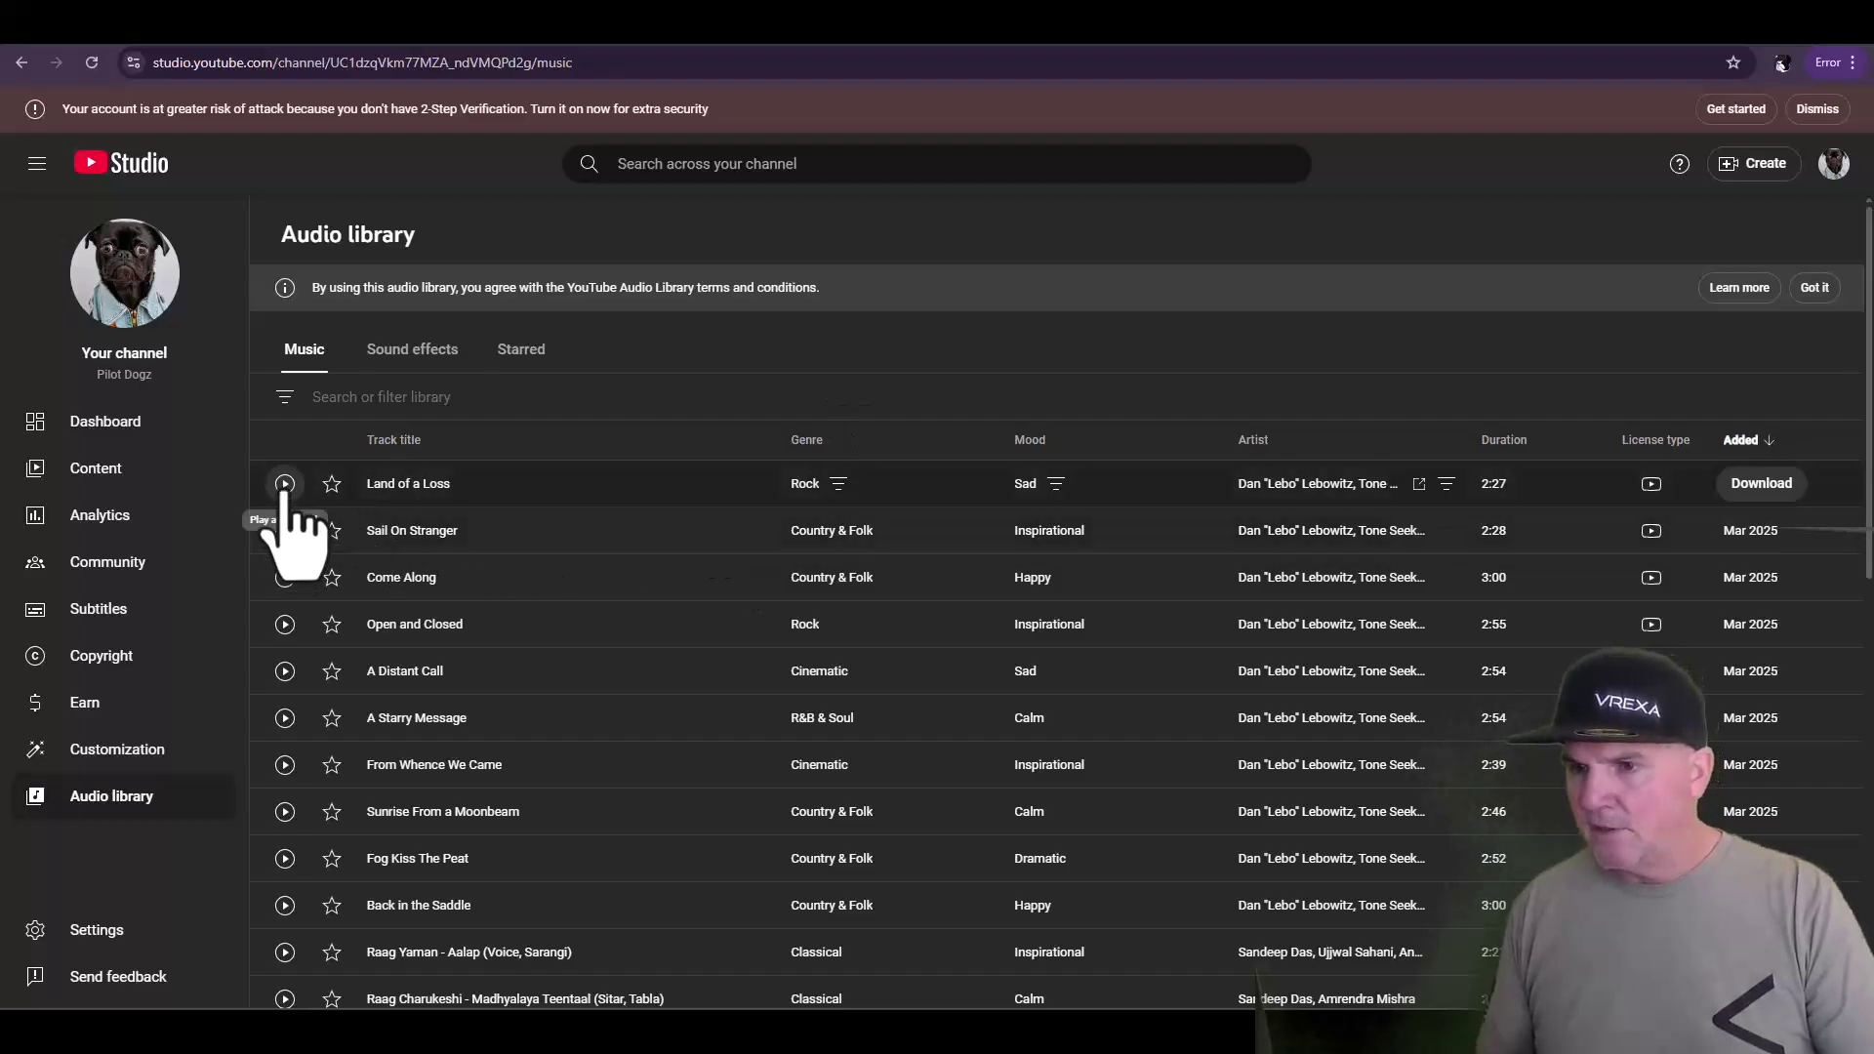
Step: Save 'Land of a Loss' as a 5.6 MB MP3 file
left_click(1771, 483)
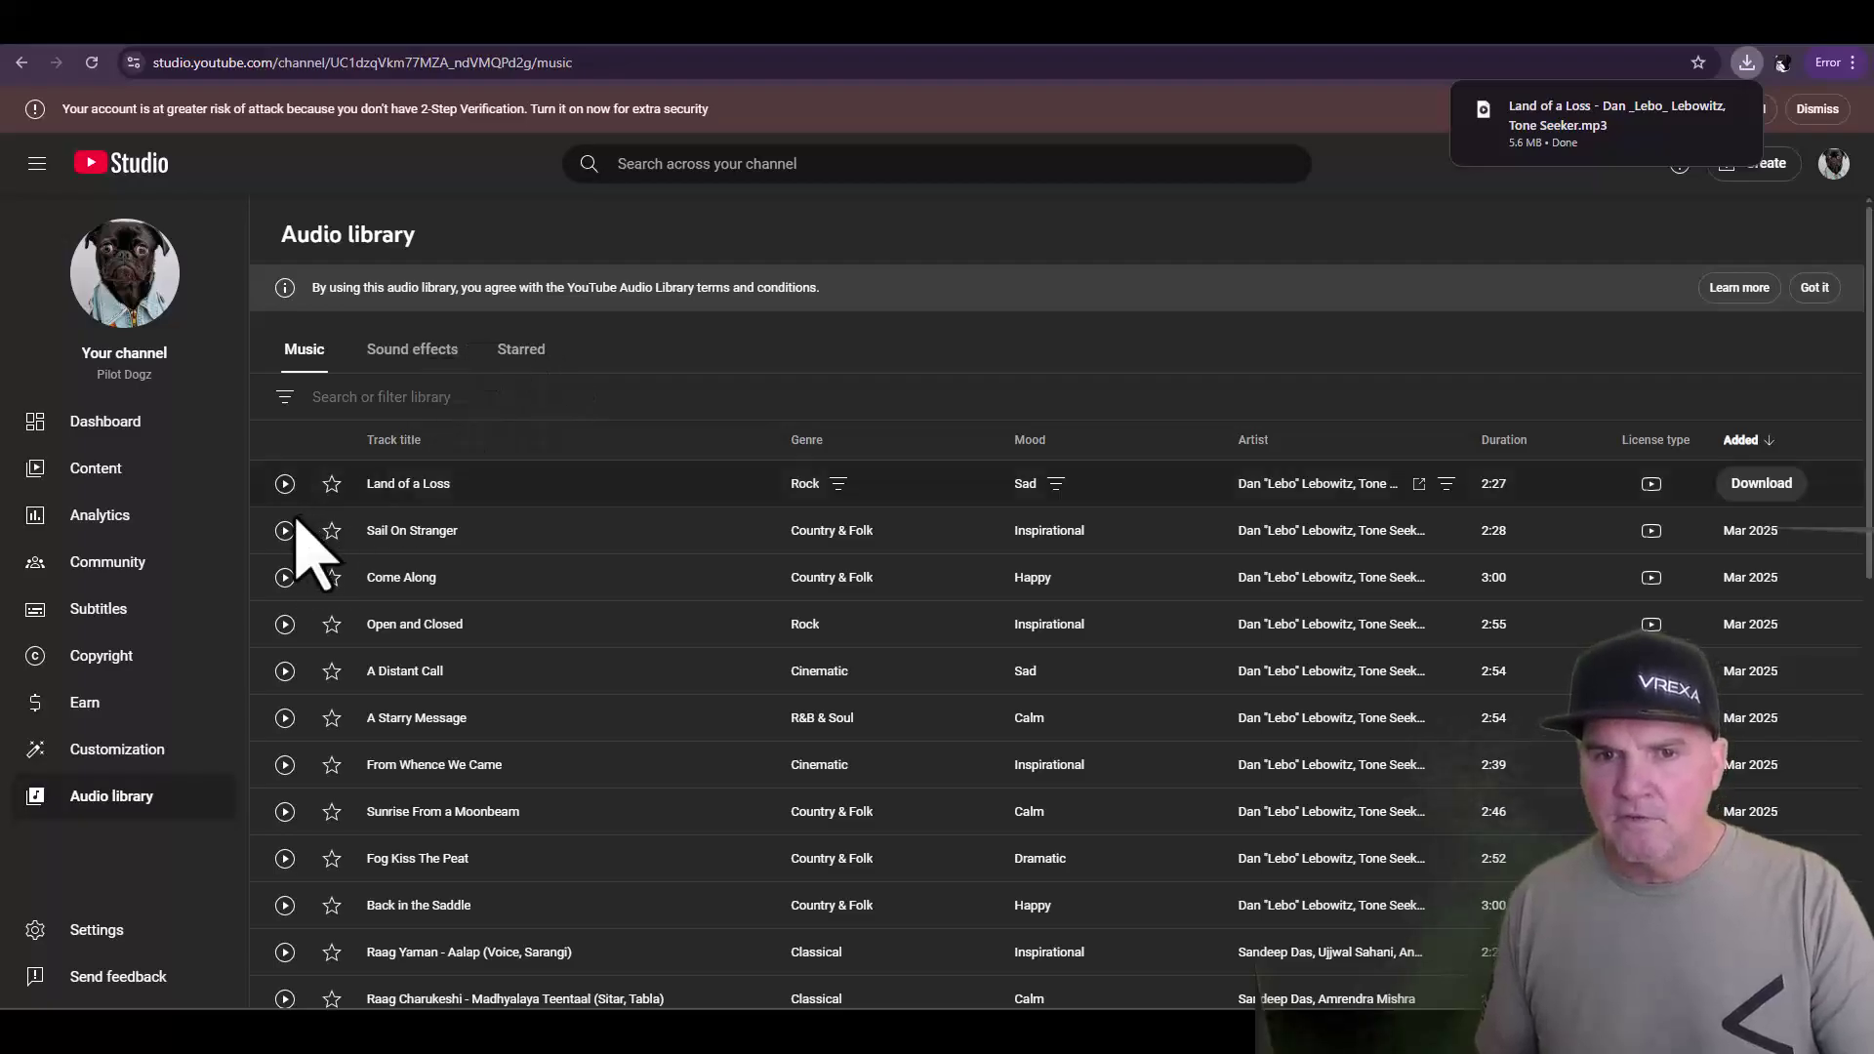
Step: Star 'Land of a Loss', check it under Starred, then return to the Music list
left_click(333, 483)
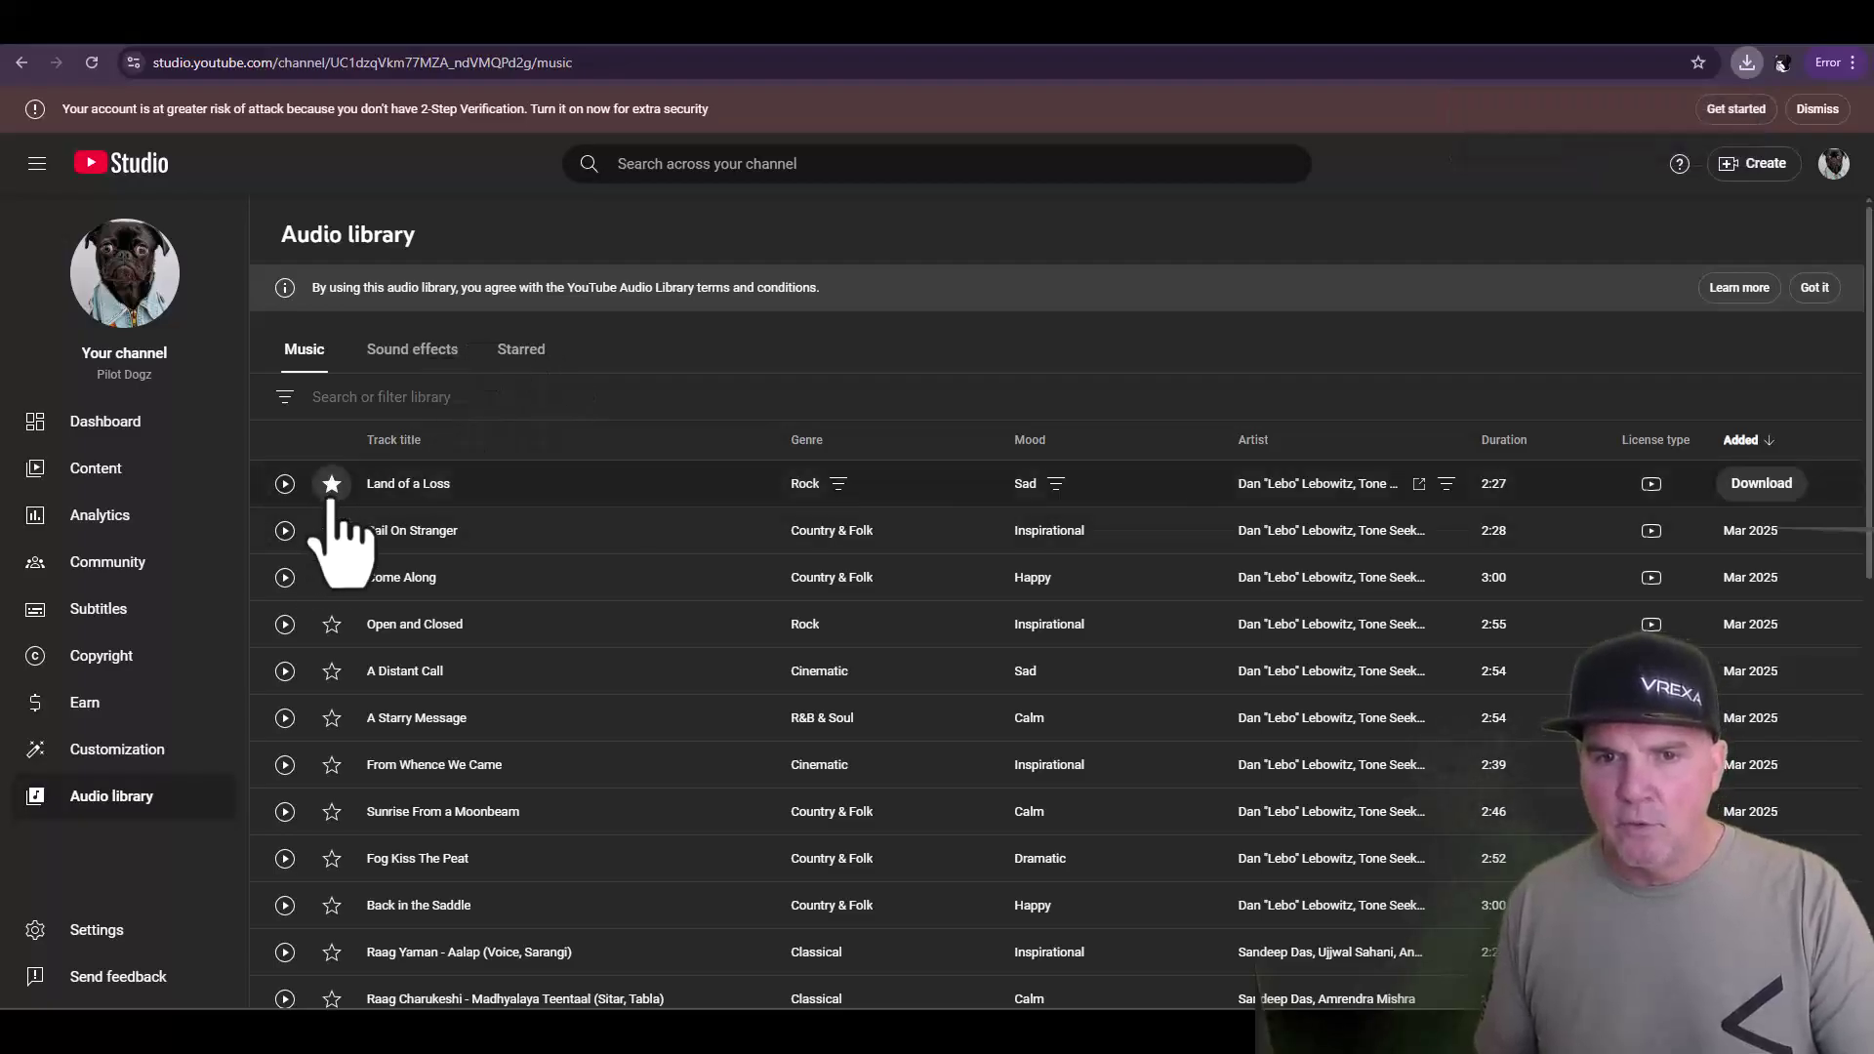
left_click(522, 350)
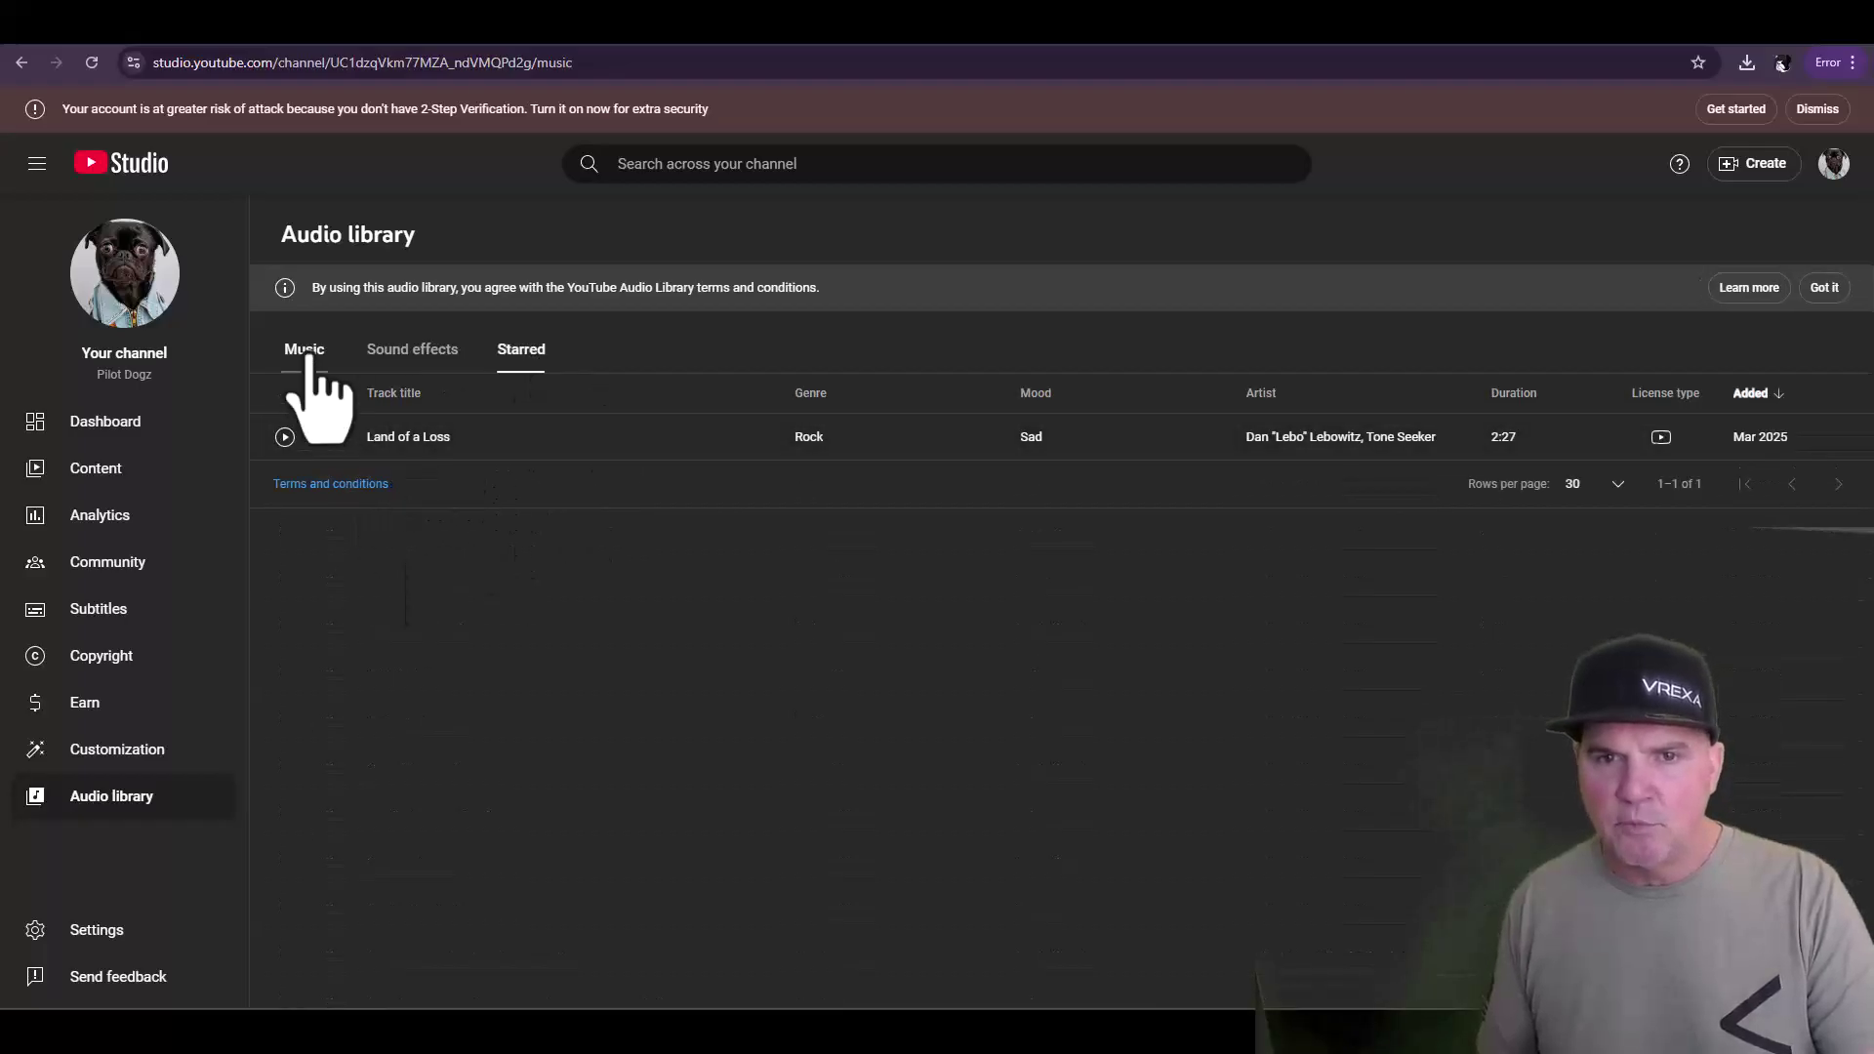
left_click(306, 348)
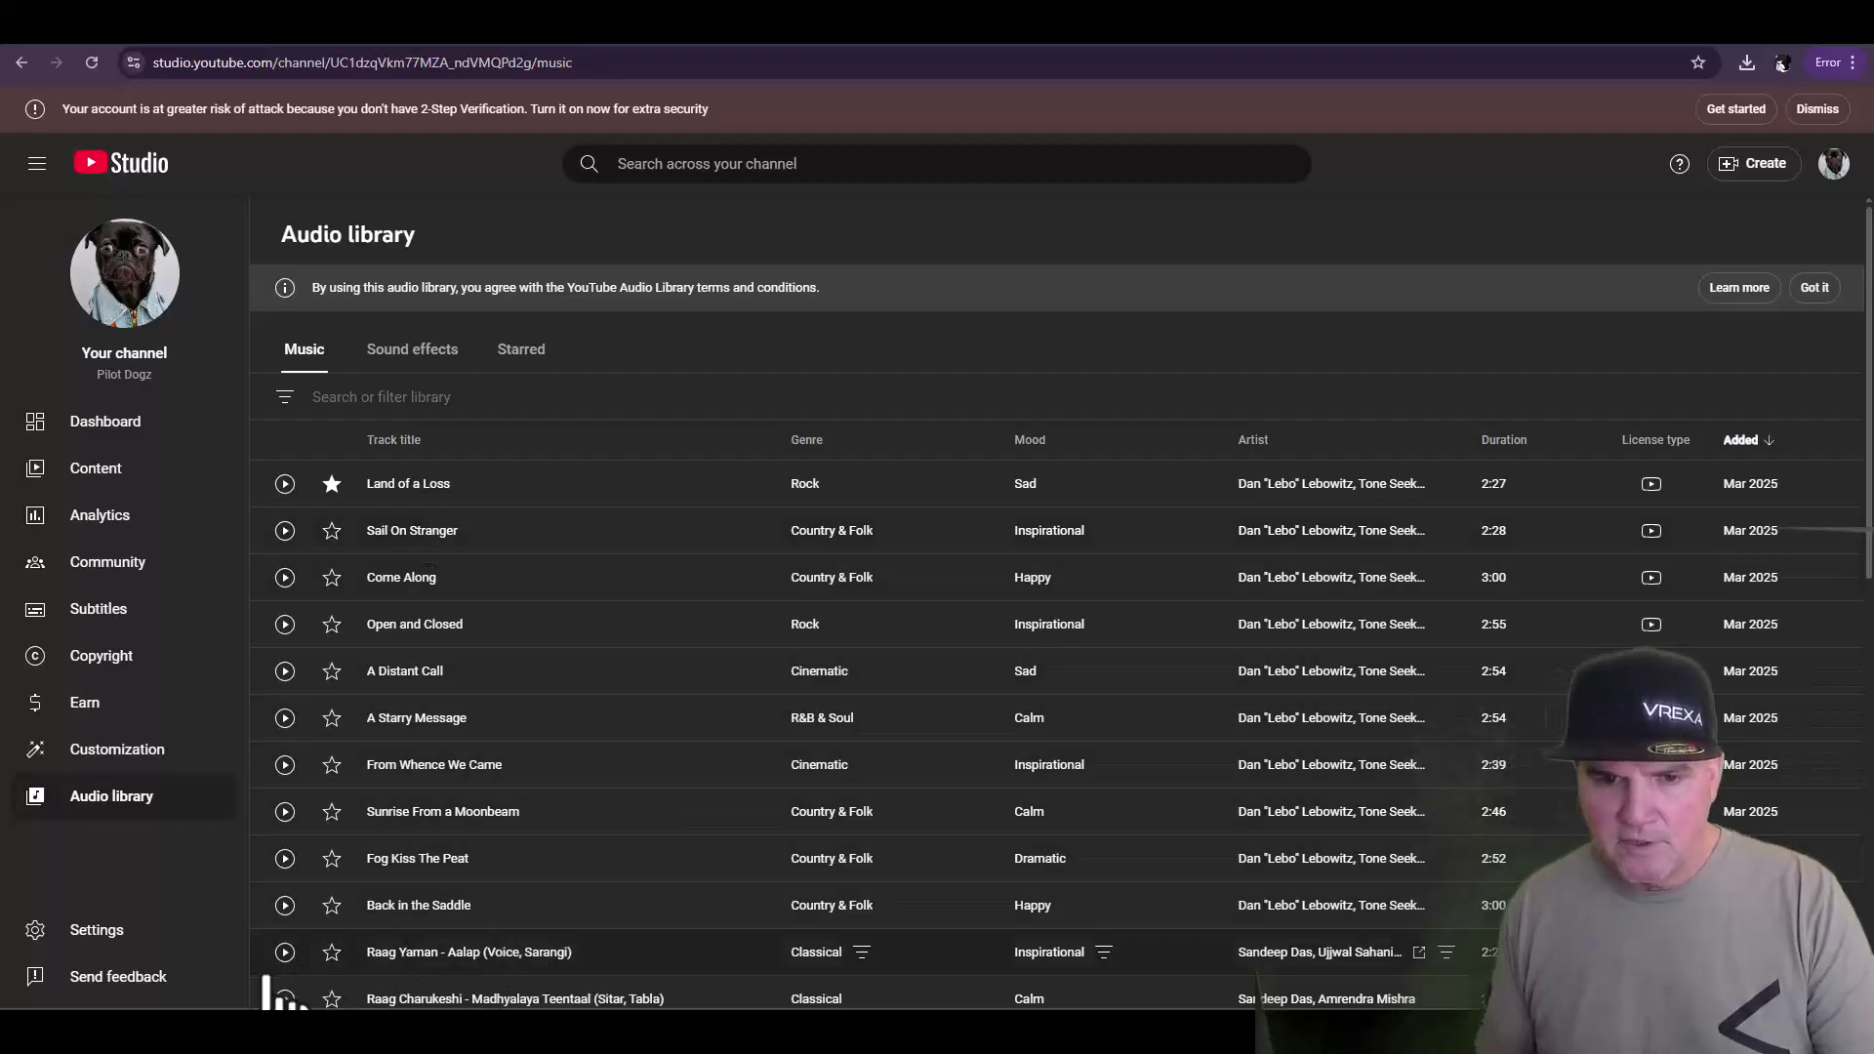
Step: Preview 'Raag Yaman - Aalap (Voice, Sarangi)' with its row's play button
left_click(284, 952)
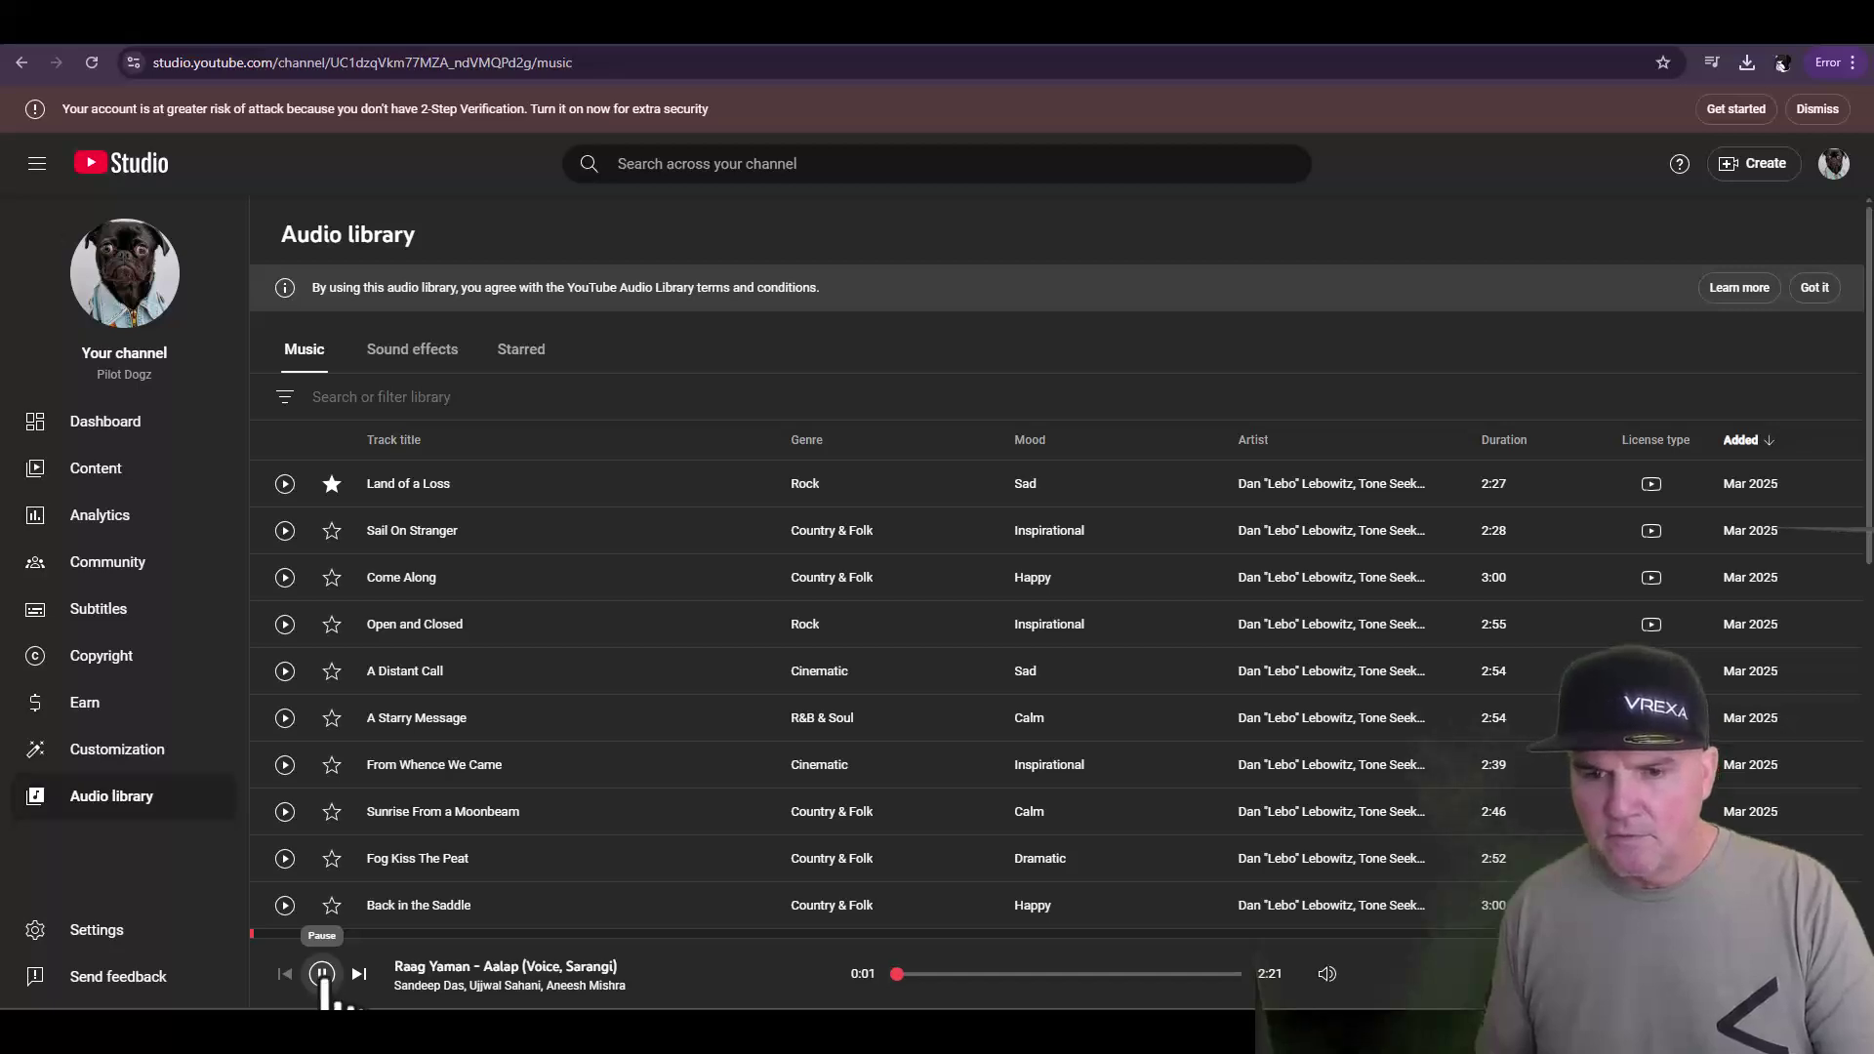
scroll(812, 630, "down", 4)
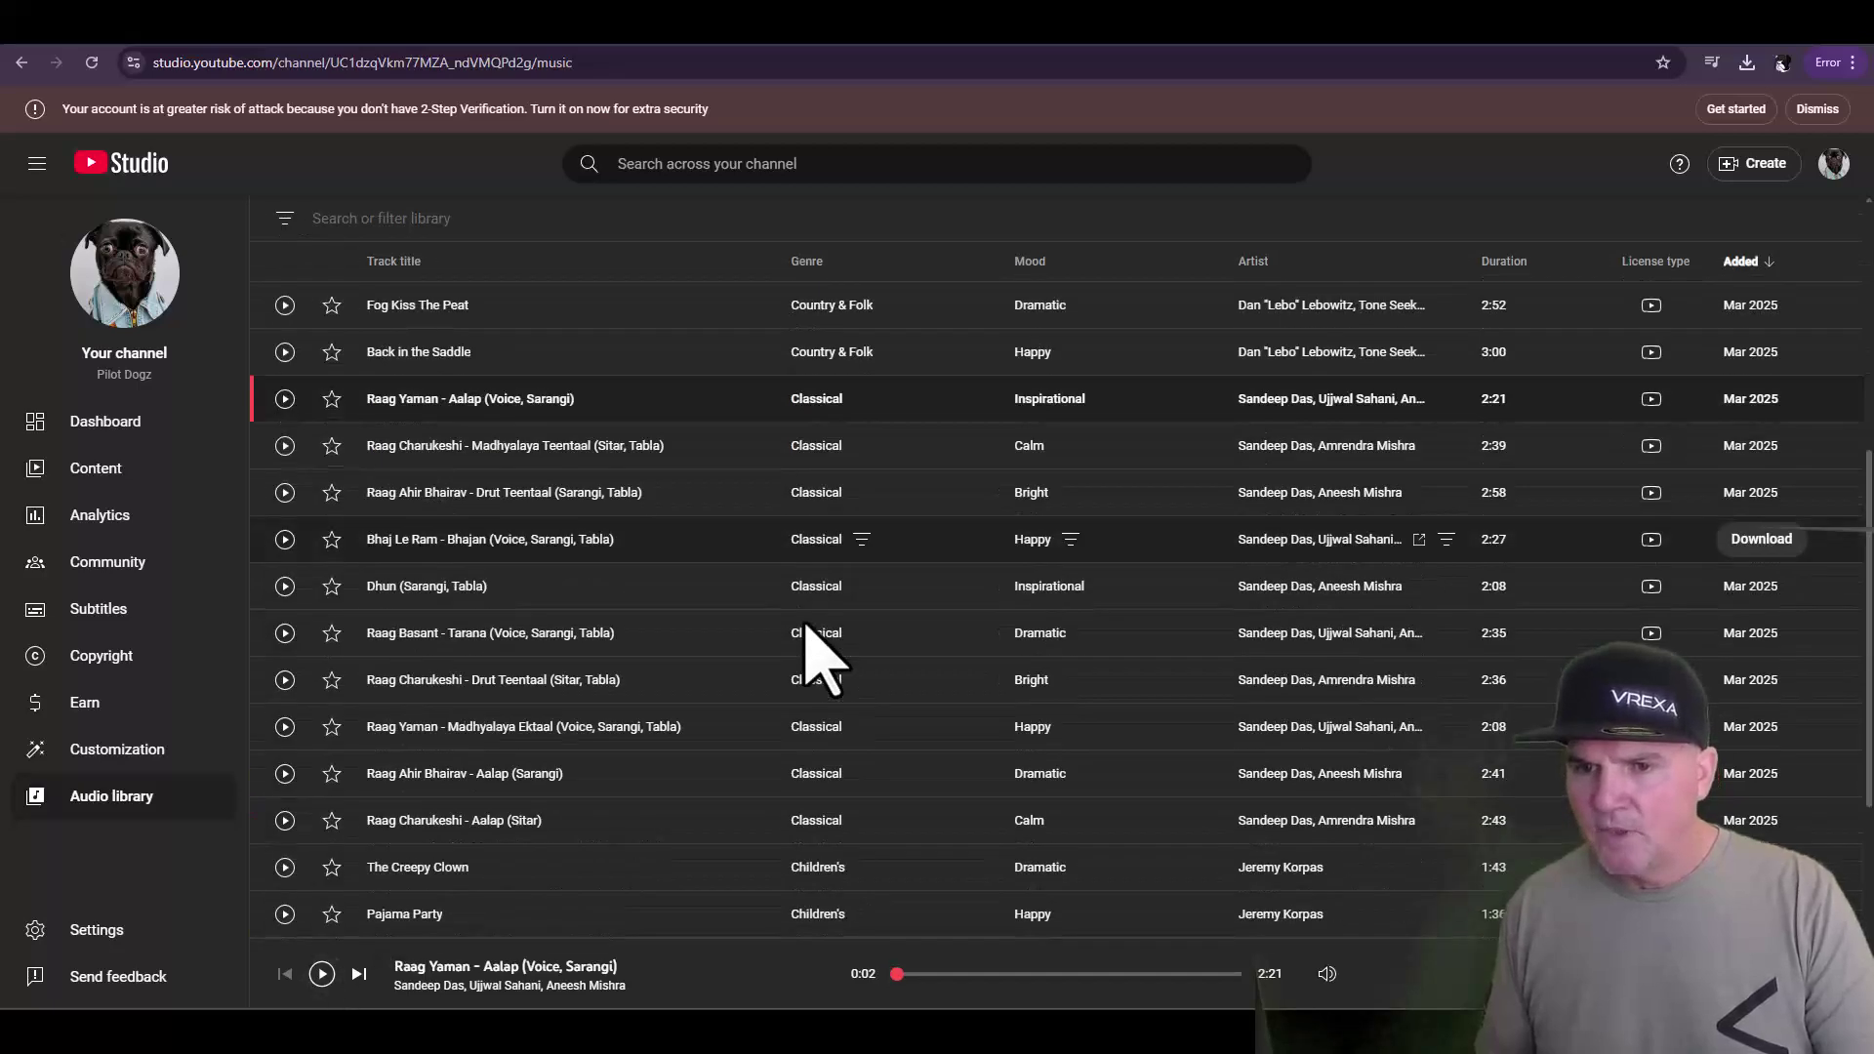
scroll(816, 652, "down", 5)
scroll(894, 468, "up", 4)
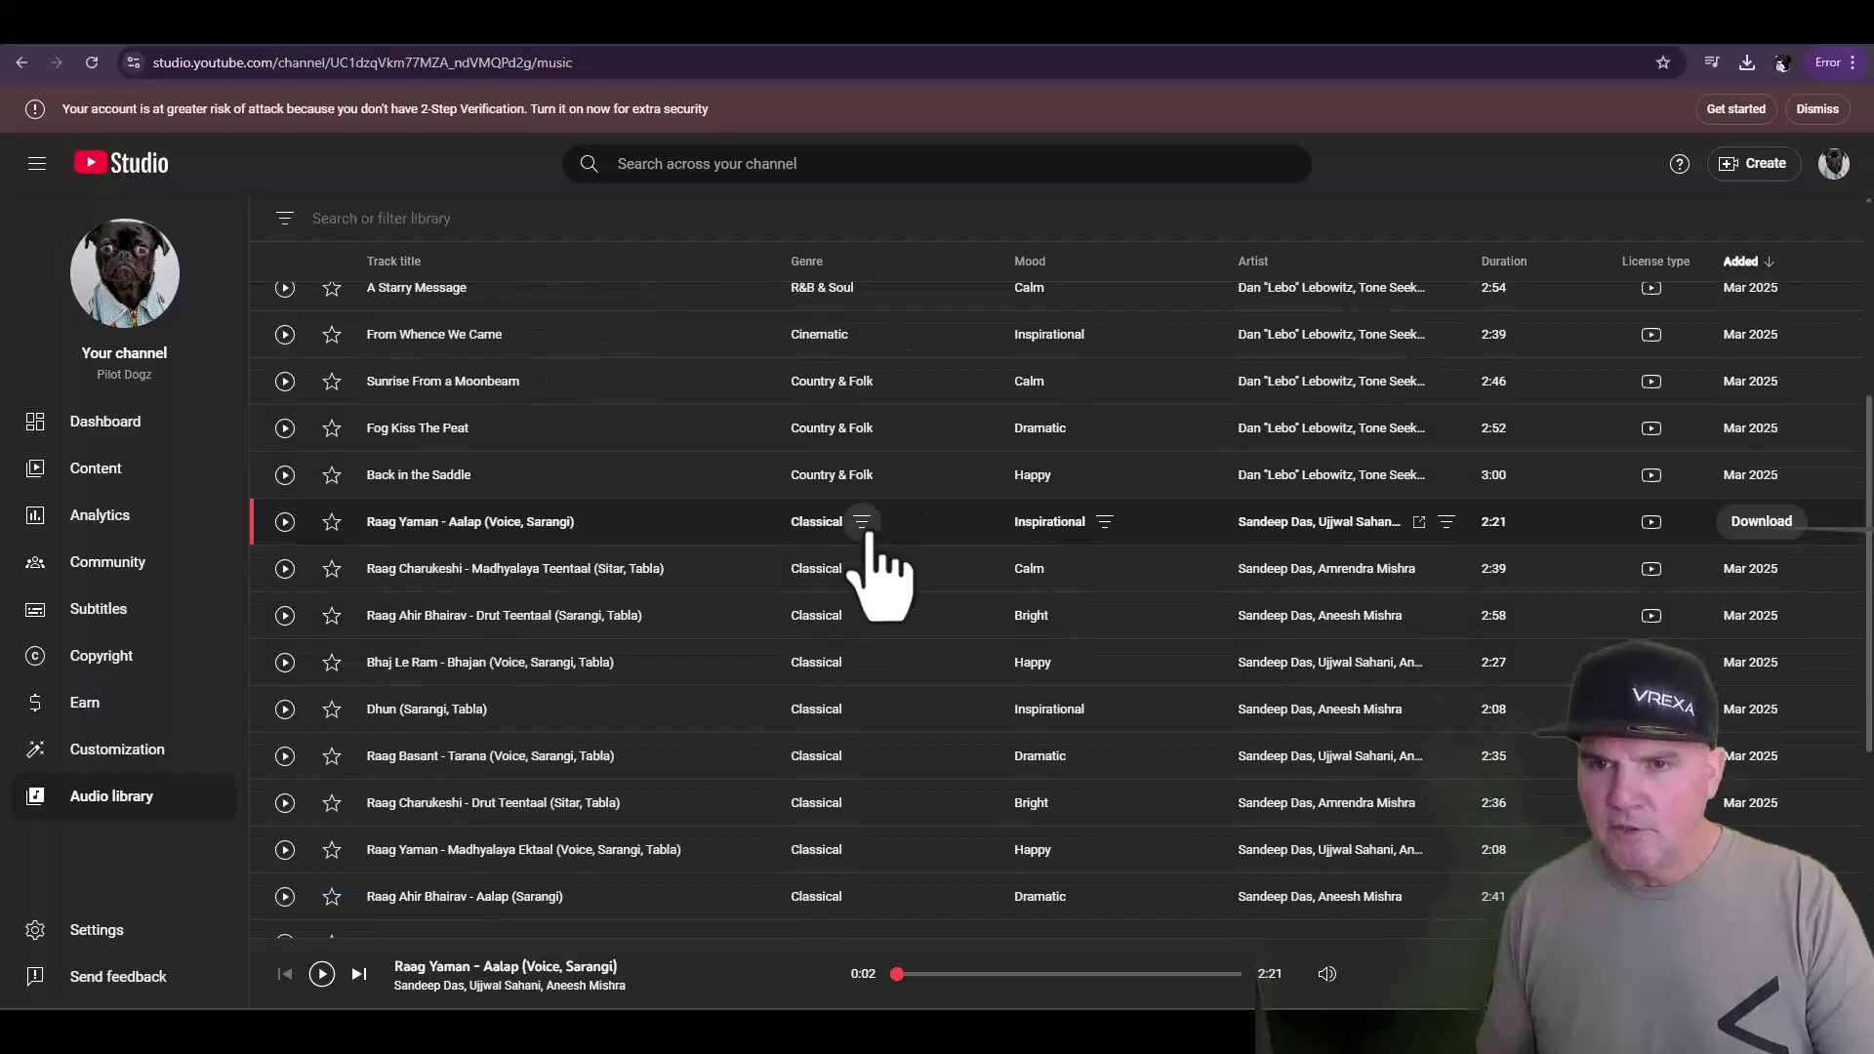
scroll(879, 556, "up", 5)
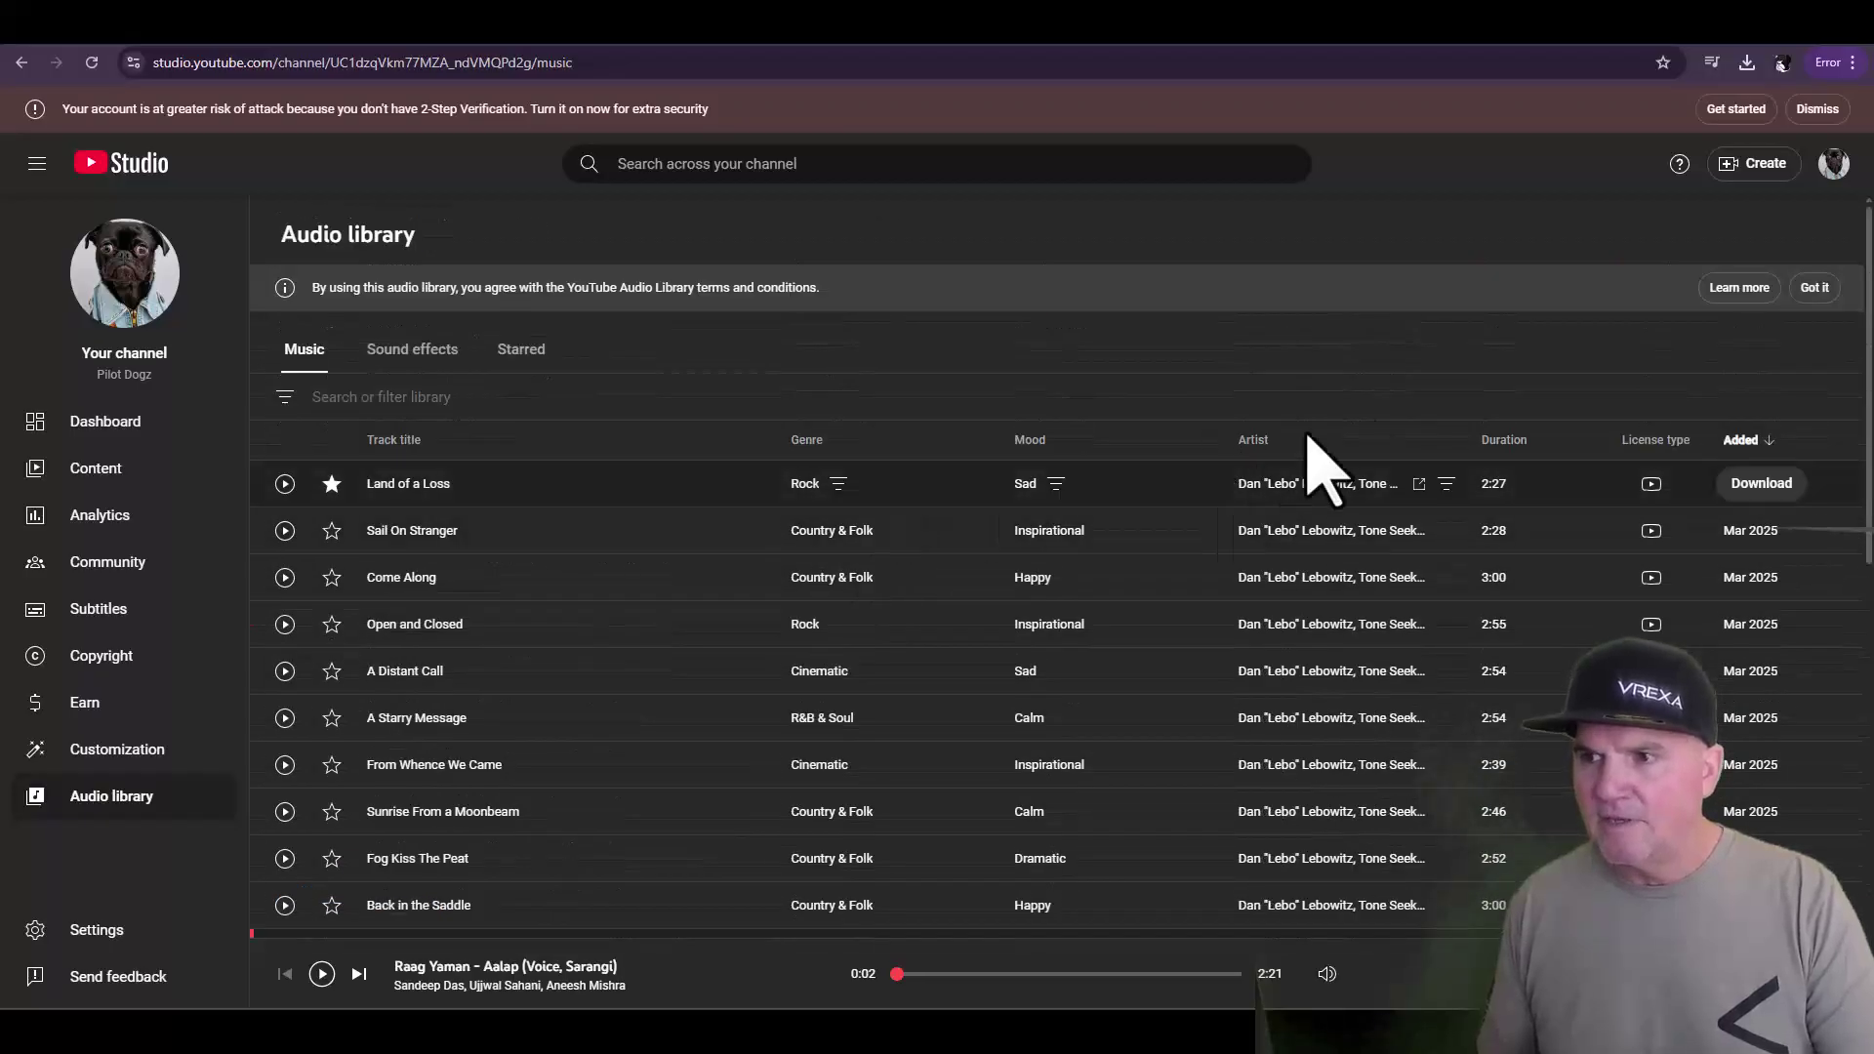